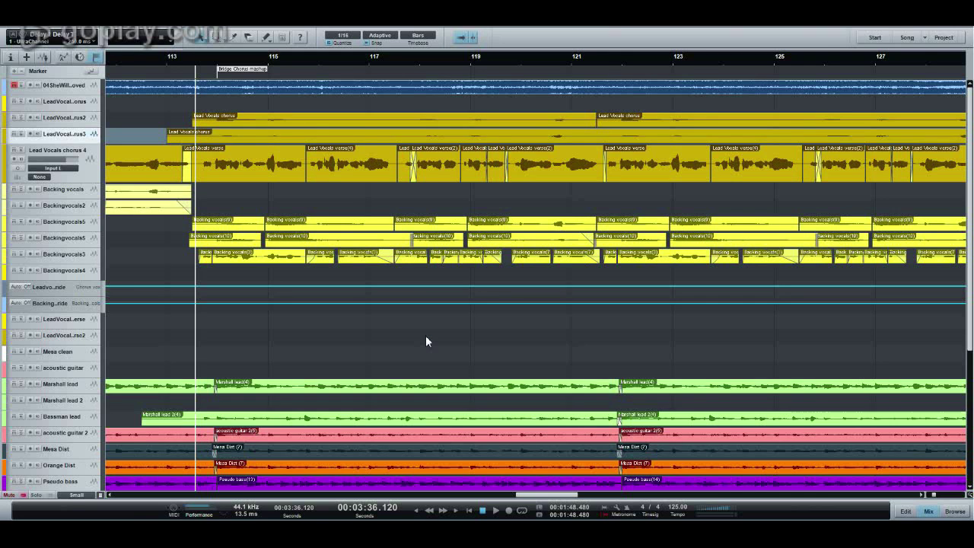
Step: Save the current song arrangement with Ctrl+S
{"action": "key", "text": "ctrl+s"}
Step: Mute all tracks, solo Backingvocals3, and play it alone through the bridge chorus
{"action": "left_click", "coordinate": [21, 153], "text": "shift"}
{"action": "left_click", "coordinate": [21, 254]}
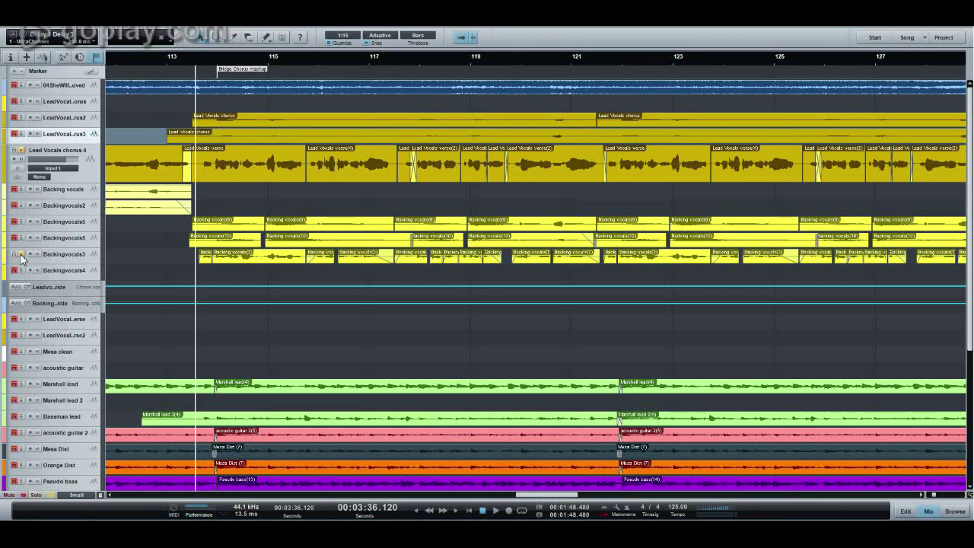
{"action": "key", "text": "space"}
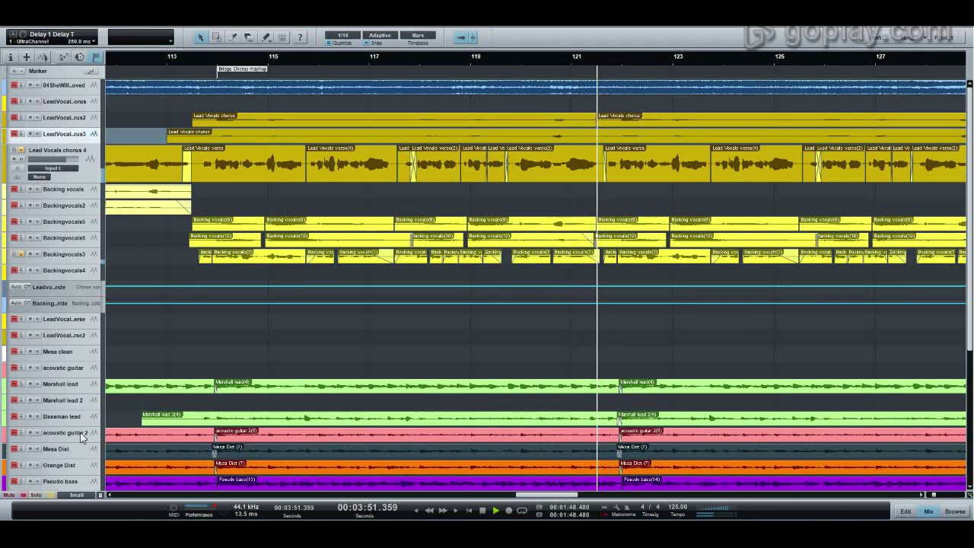
{"action": "key", "text": "space"}
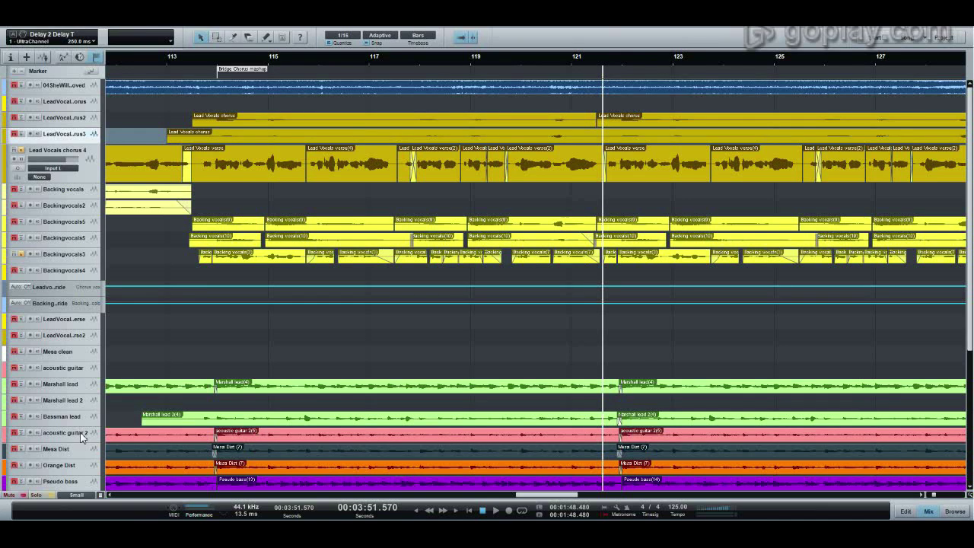
Step: Solo the lead vocal chorus track with Backingvocals5 and play them from bar 113
{"action": "left_click", "coordinate": [51, 496]}
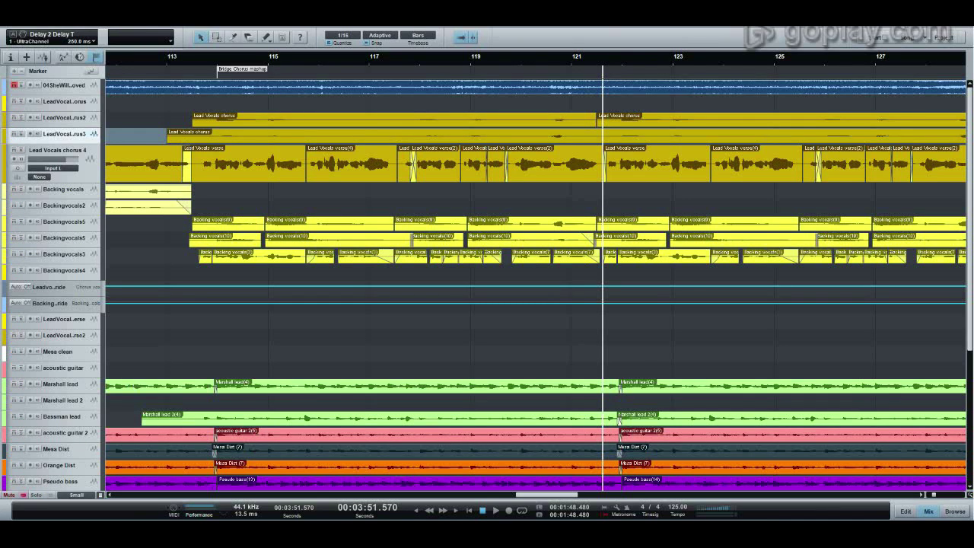
{"action": "left_click", "coordinate": [22, 133]}
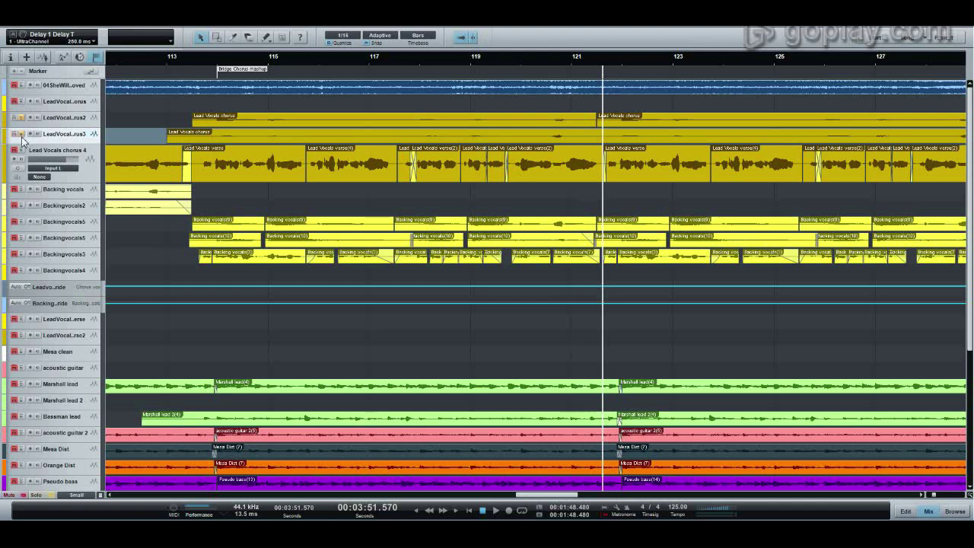
{"action": "left_click", "coordinate": [21, 221]}
{"action": "left_click", "coordinate": [191, 58]}
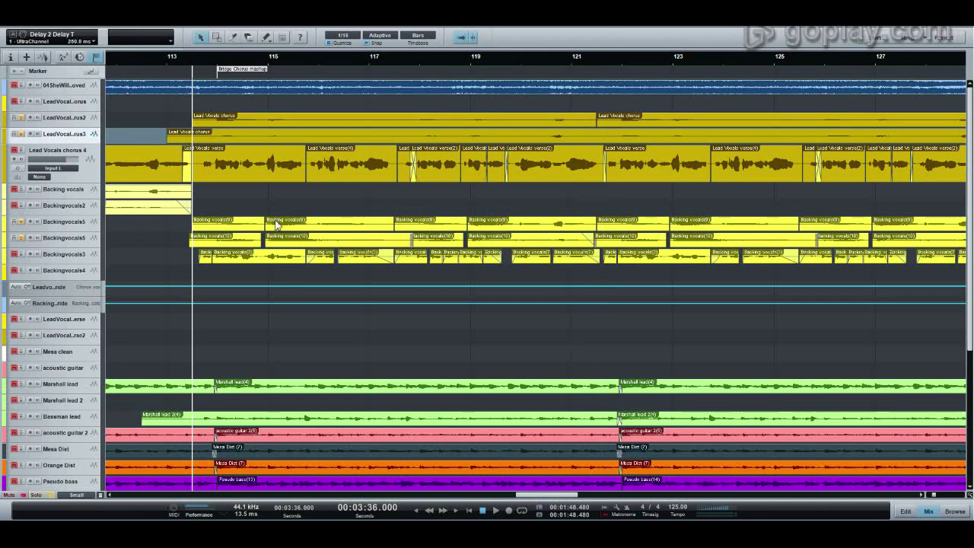
{"action": "key", "text": "space"}
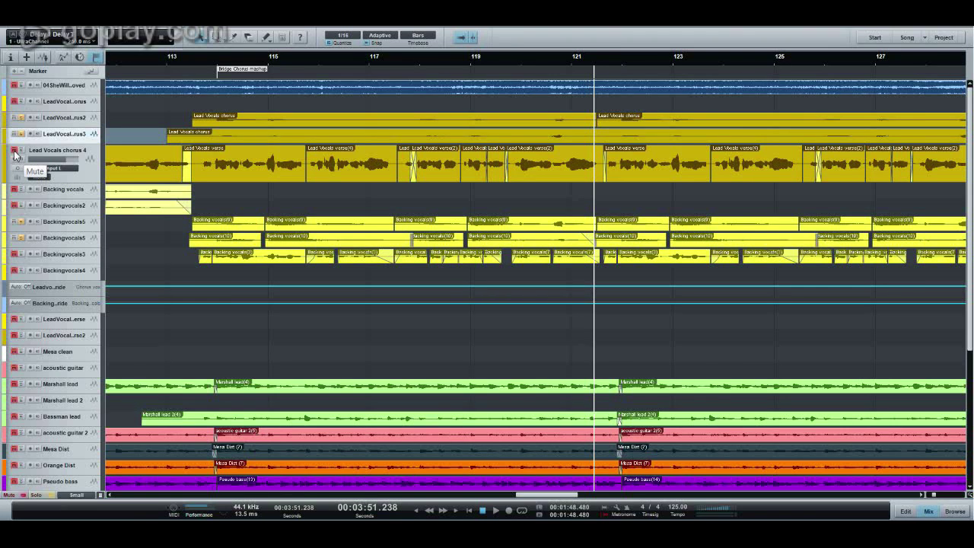
Step: Unmute Lead Vocals chorus 4, Backing vocals and Backingvocals2, then play them together from bar 113
{"action": "left_click_drag", "start_coordinate": [14, 154], "coordinate": [15, 217]}
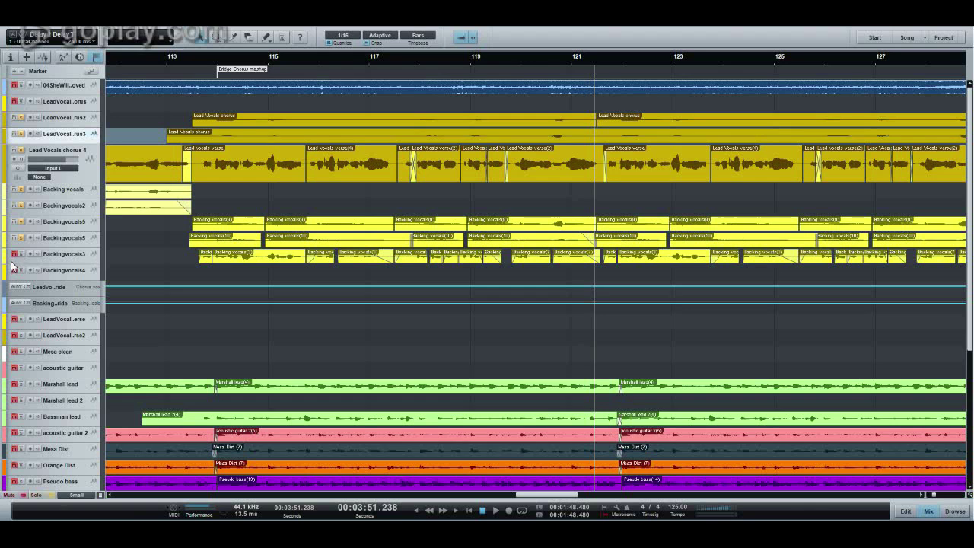
{"action": "left_click", "coordinate": [188, 56]}
{"action": "key", "text": "space"}
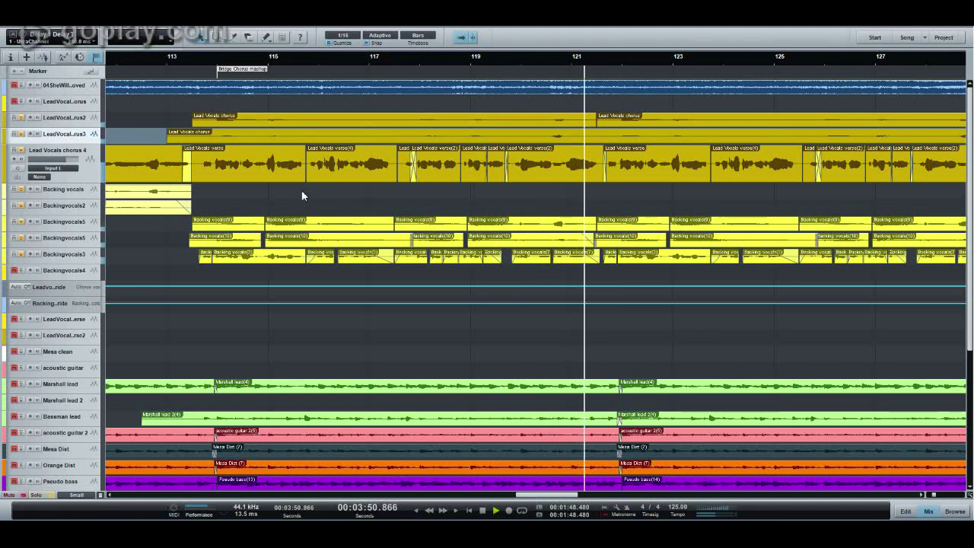
{"action": "key", "text": "space"}
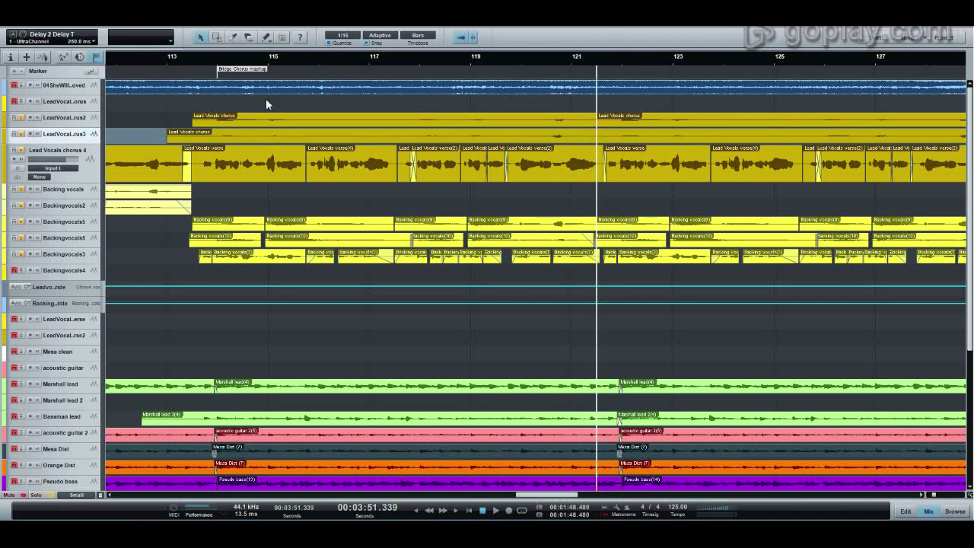
Step: Clear the track mutes and play the full mix from bar 113
{"action": "left_click", "coordinate": [198, 56]}
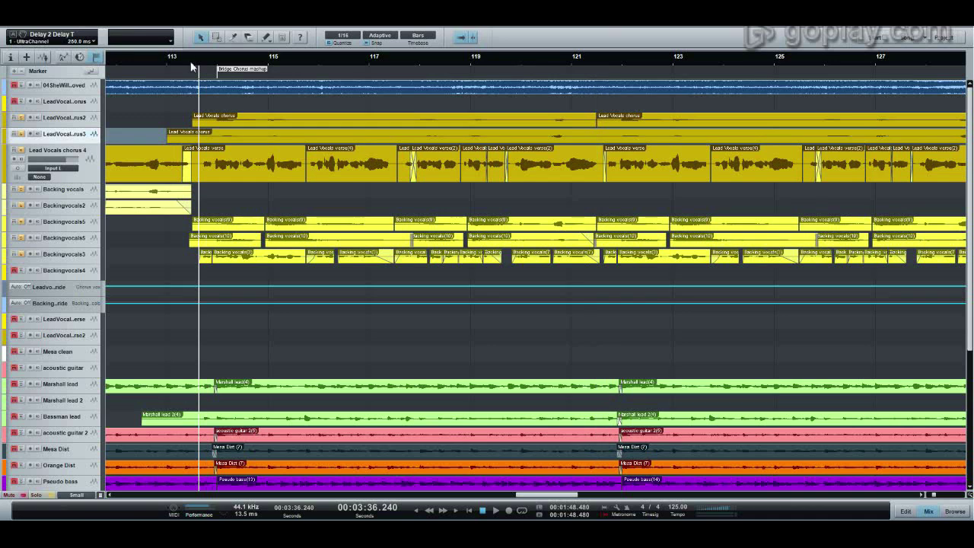
{"action": "left_click", "coordinate": [44, 498]}
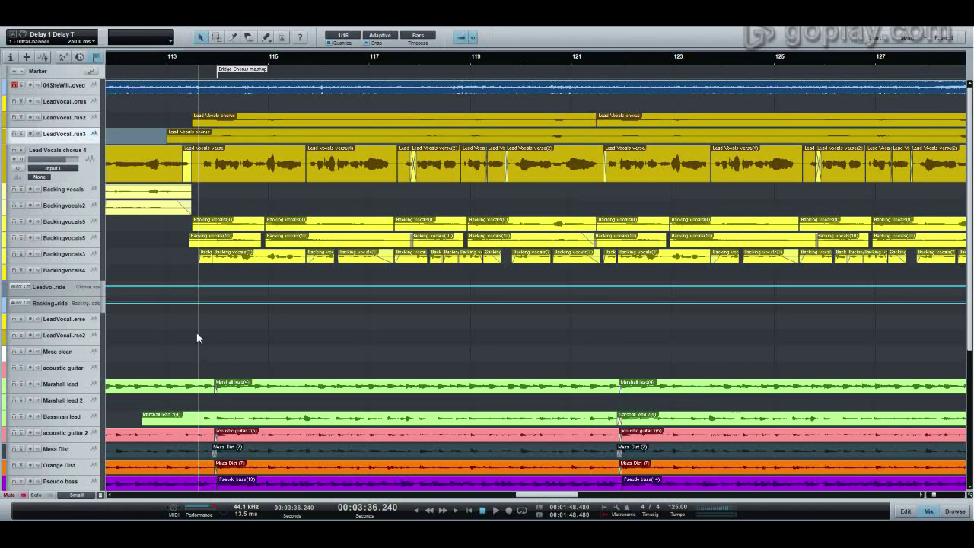
{"action": "left_click", "coordinate": [179, 70]}
{"action": "key", "text": "space"}
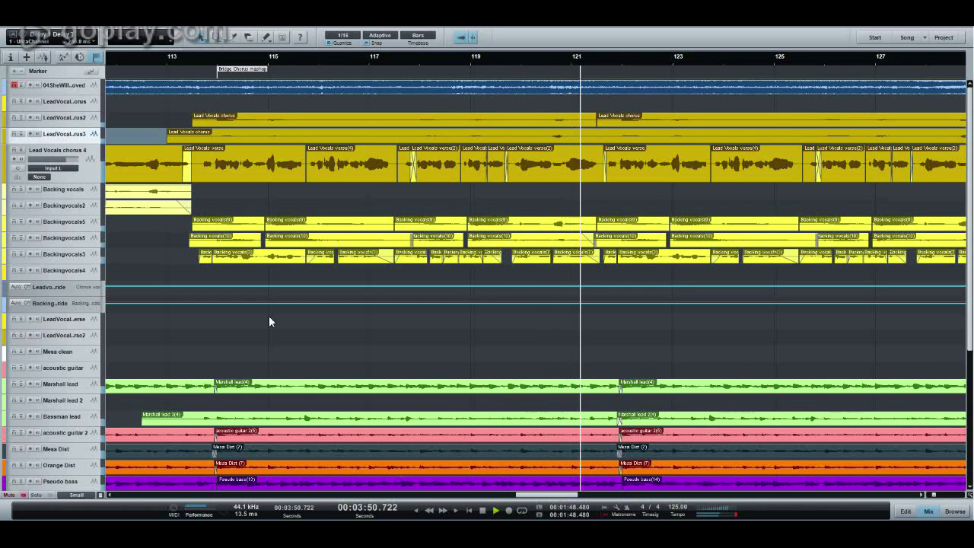
{"action": "key", "text": "space"}
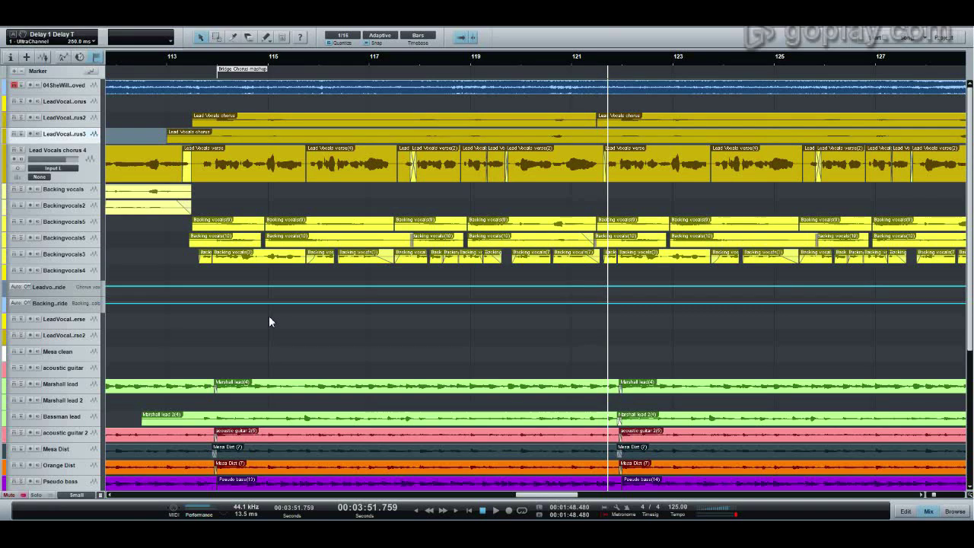